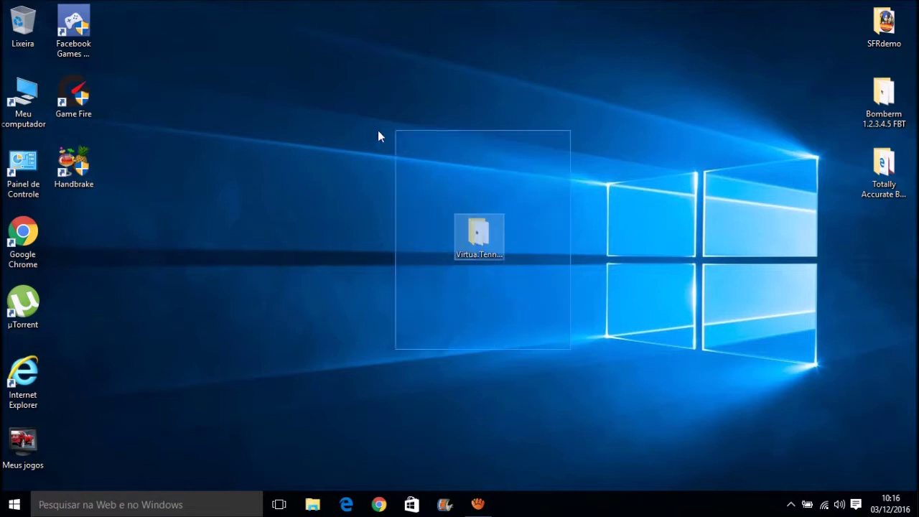
{"action": "left_click_drag", "start_coordinate": [604, 402], "coordinate": [374, 101]}
{"action": "left_click_drag", "start_coordinate": [715, 369], "coordinate": [208, 7]}
{"action": "left_click_drag", "start_coordinate": [543, 366], "coordinate": [421, 115]}
{"action": "left_click_drag", "start_coordinate": [570, 308], "coordinate": [185, 89]}
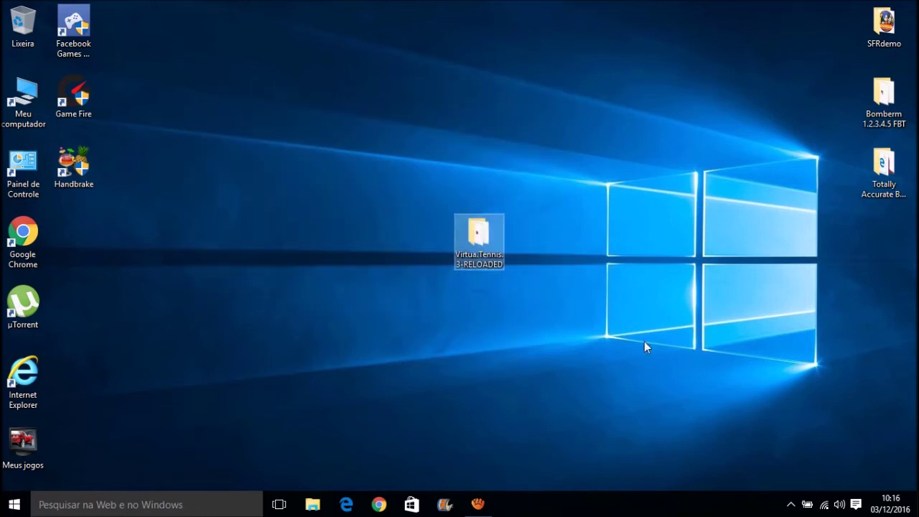
Open the Virtua.Tennis.3-RELOADED folder on the desktop and select all the rld-vit3 archive parts inside it
{"action": "mouse_move", "coordinate": [475, 247]}
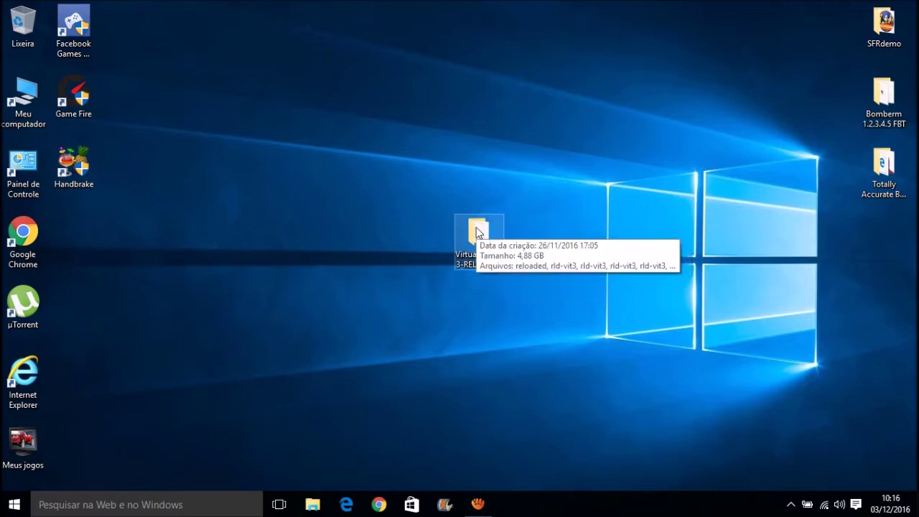
{"action": "double_click", "coordinate": [489, 246]}
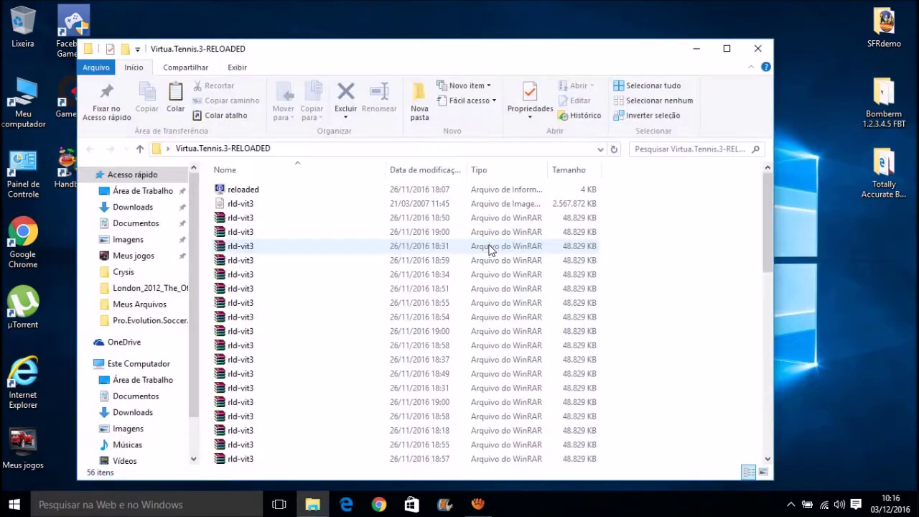
{"action": "left_click_drag", "start_coordinate": [633, 210], "coordinate": [546, 484]}
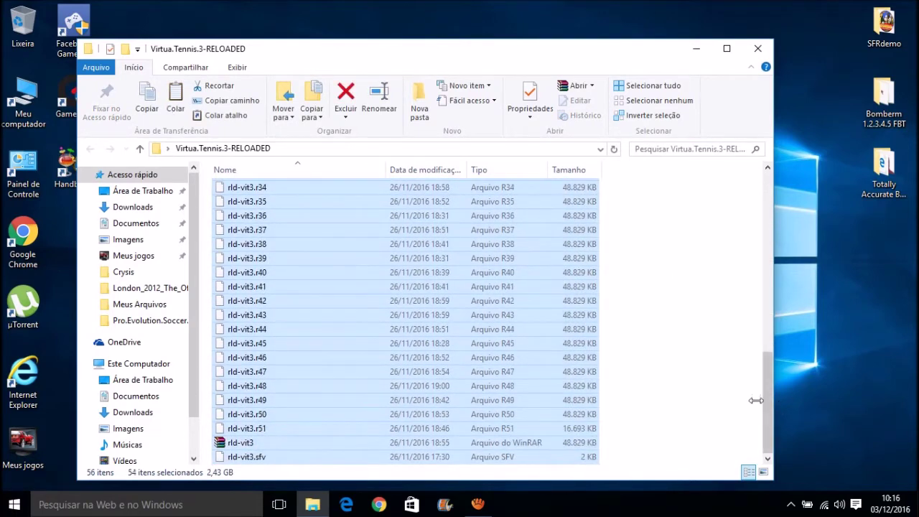
{"action": "left_click", "coordinate": [756, 400]}
{"action": "left_click_drag", "start_coordinate": [606, 459], "coordinate": [422, 219]}
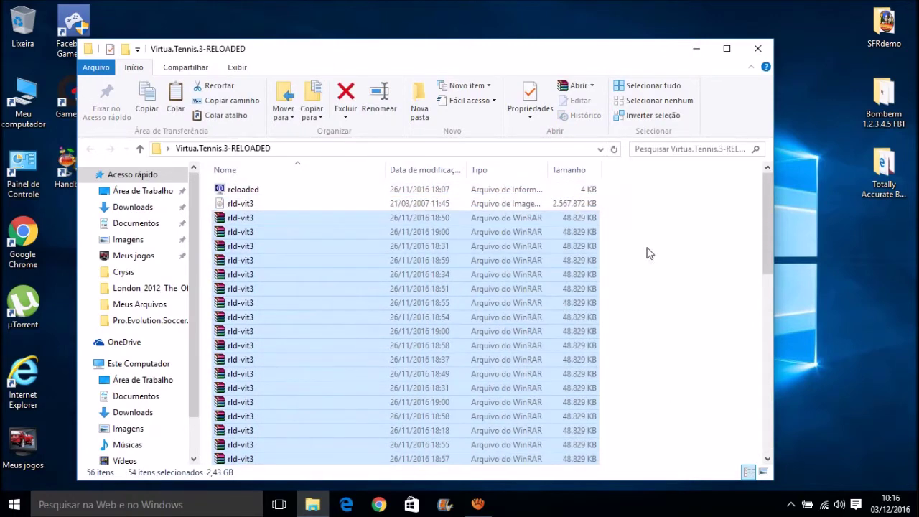
{"action": "left_click", "coordinate": [650, 253]}
{"action": "left_click", "coordinate": [307, 220]}
{"action": "right_click", "coordinate": [307, 224]}
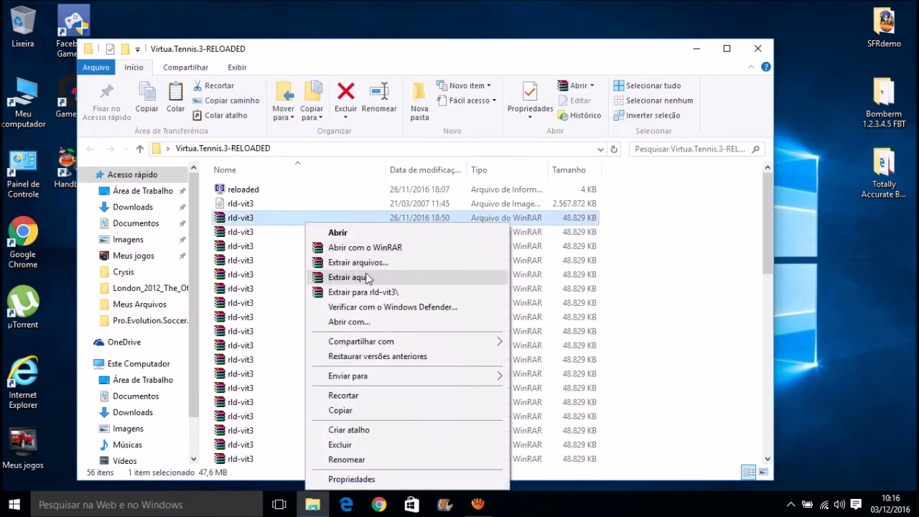
{"action": "left_click", "coordinate": [198, 215]}
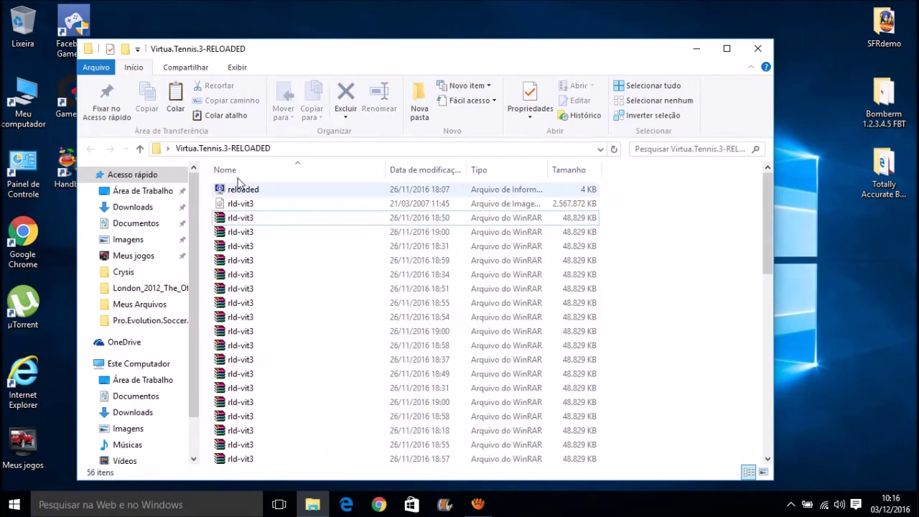
Mount the rld-vit3 disc image from the Virtua.Tennis.3-RELOADED folder
{"action": "left_click", "coordinate": [298, 207]}
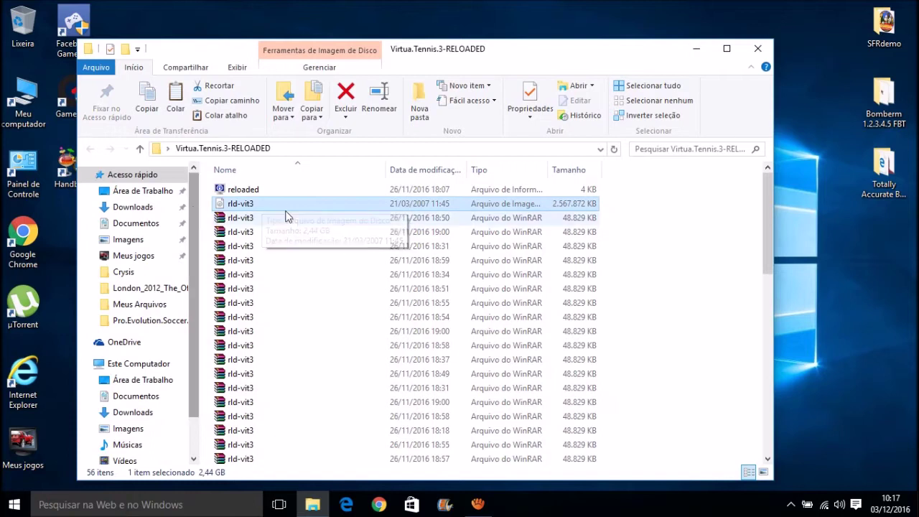
{"action": "right_click", "coordinate": [232, 208]}
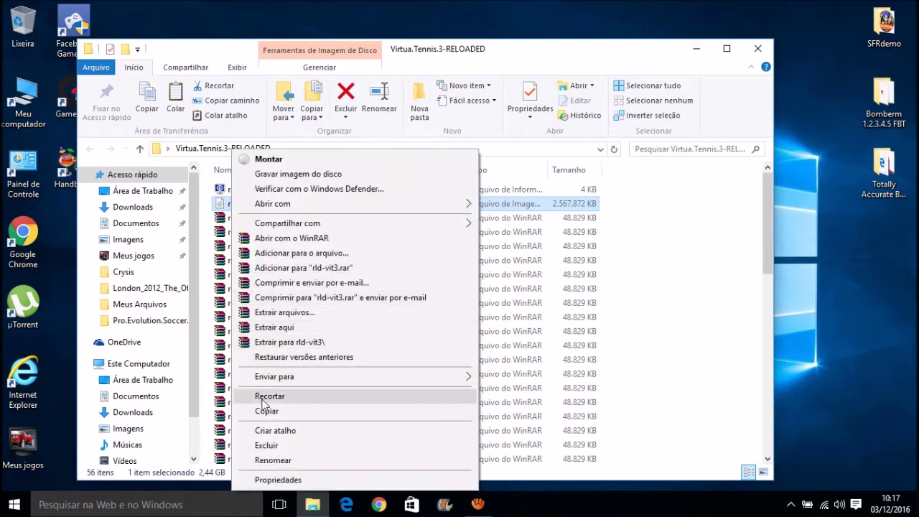
{"action": "left_click", "coordinate": [233, 291]}
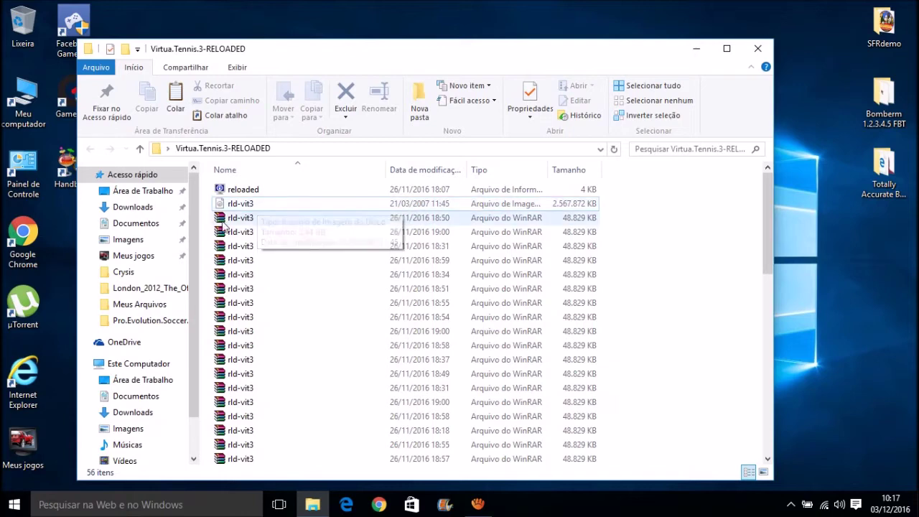
{"action": "right_click", "coordinate": [239, 206]}
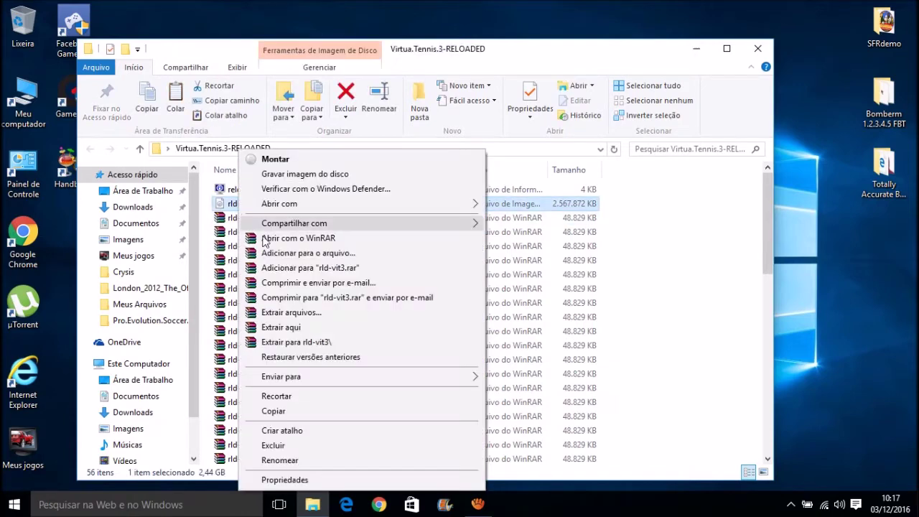
{"action": "left_click", "coordinate": [219, 208]}
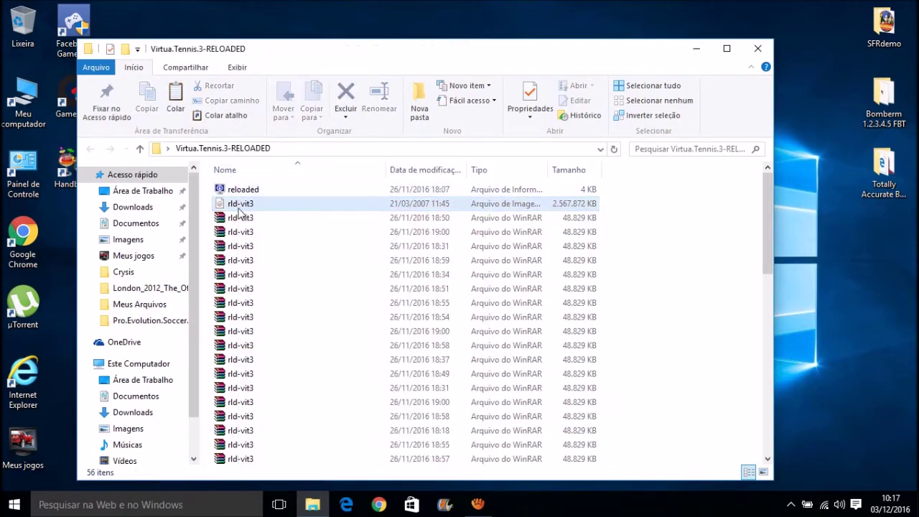
{"action": "double_click", "coordinate": [286, 206]}
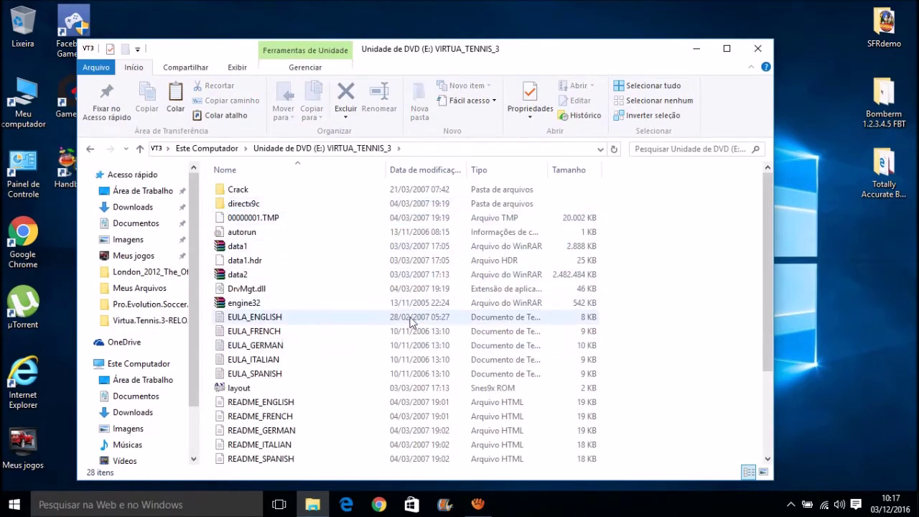
Run the setup application from the mounted VIRTUA_TENNIS_3 disc
{"action": "scroll", "coordinate": [377, 334], "scroll_direction": "down", "scroll_amount": 3}
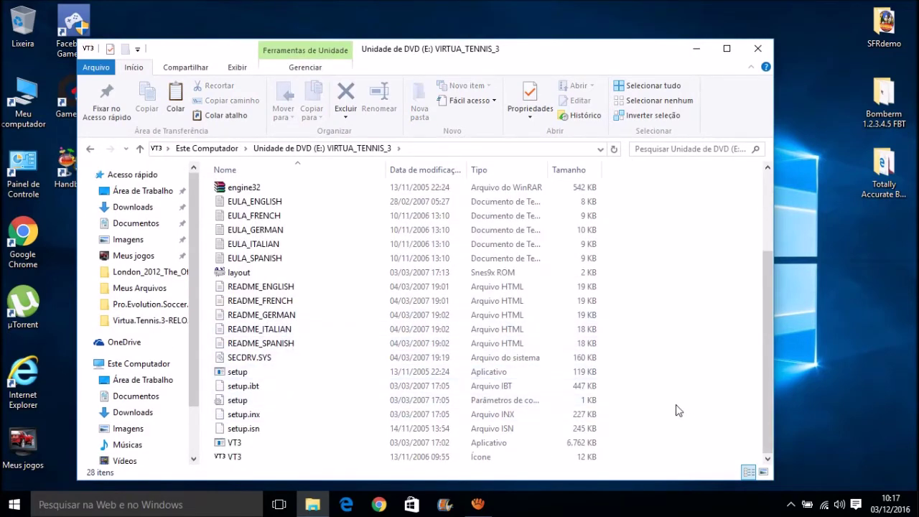
{"action": "scroll", "coordinate": [410, 232], "scroll_direction": "up", "scroll_amount": 3}
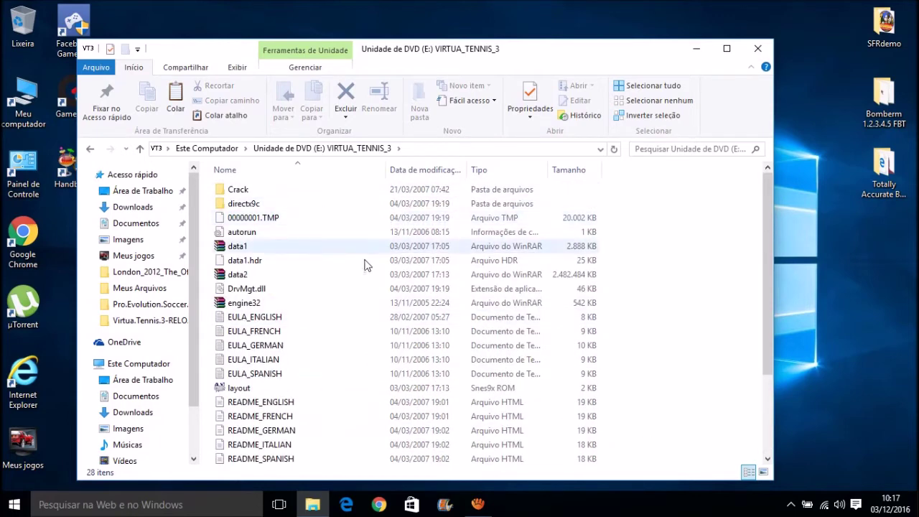
{"action": "scroll", "coordinate": [374, 287], "scroll_direction": "down", "scroll_amount": 3}
{"action": "left_click", "coordinate": [271, 373]}
{"action": "right_click", "coordinate": [271, 373]}
{"action": "left_click", "coordinate": [358, 177]}
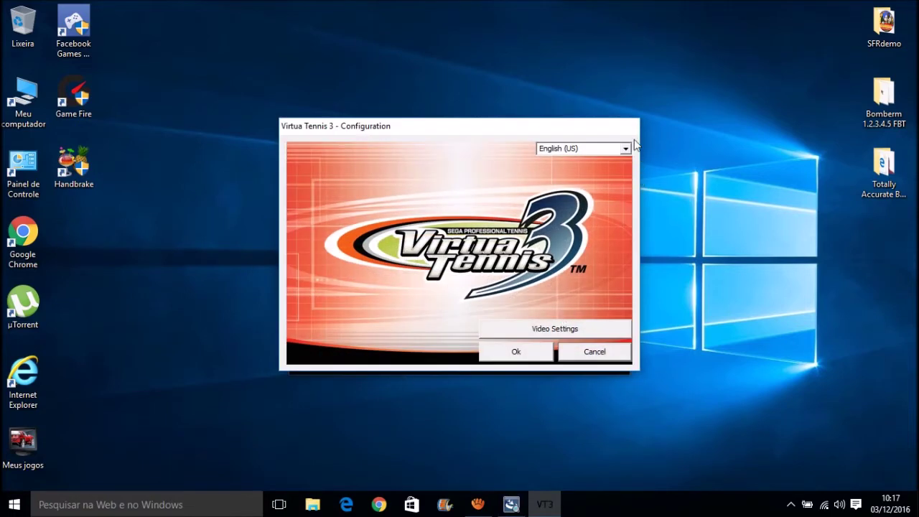
Cancel the Virtua Tennis 3 configuration dialog and exit the InstallShield Wizard
{"action": "left_click", "coordinate": [596, 352]}
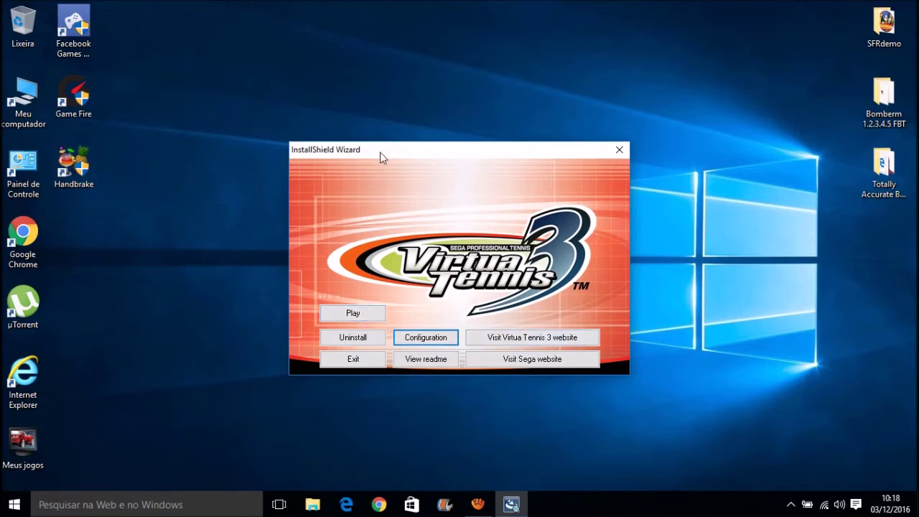
{"action": "left_click_drag", "start_coordinate": [361, 150], "coordinate": [406, 150]}
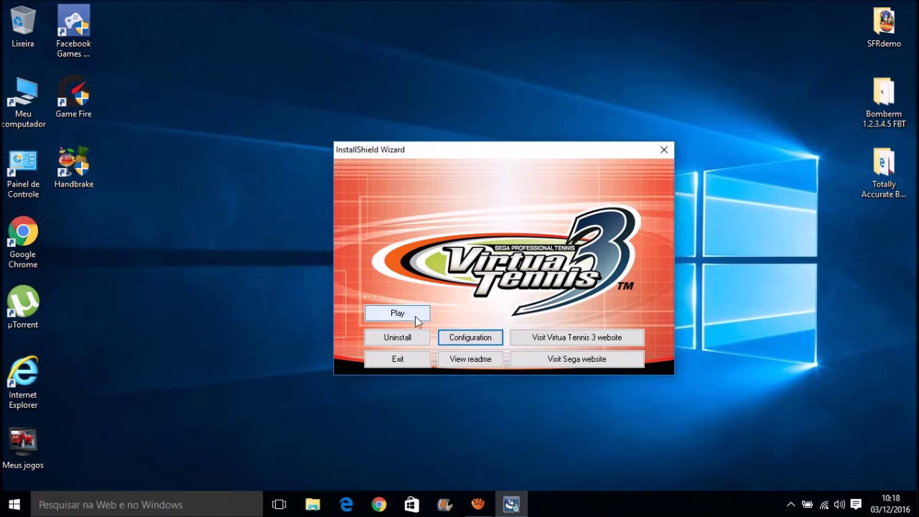
{"action": "left_click", "coordinate": [256, 66]}
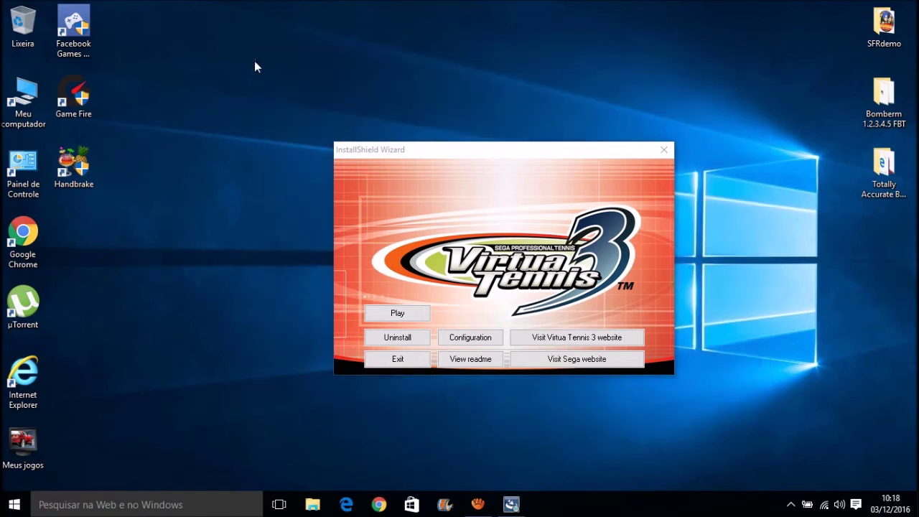
{"action": "left_click_drag", "start_coordinate": [722, 425], "coordinate": [327, 27]}
{"action": "left_click_drag", "start_coordinate": [707, 431], "coordinate": [167, 3]}
{"action": "left_click_drag", "start_coordinate": [621, 361], "coordinate": [245, 31]}
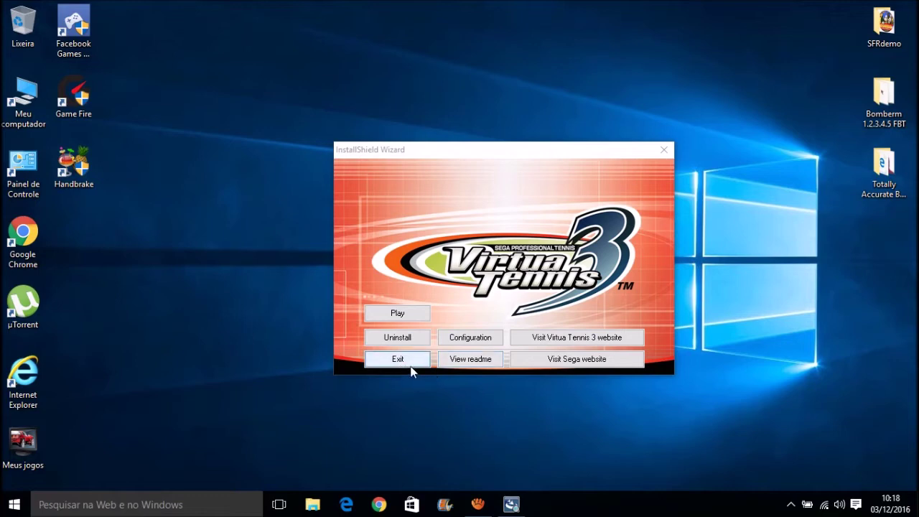
{"action": "left_click", "coordinate": [411, 365]}
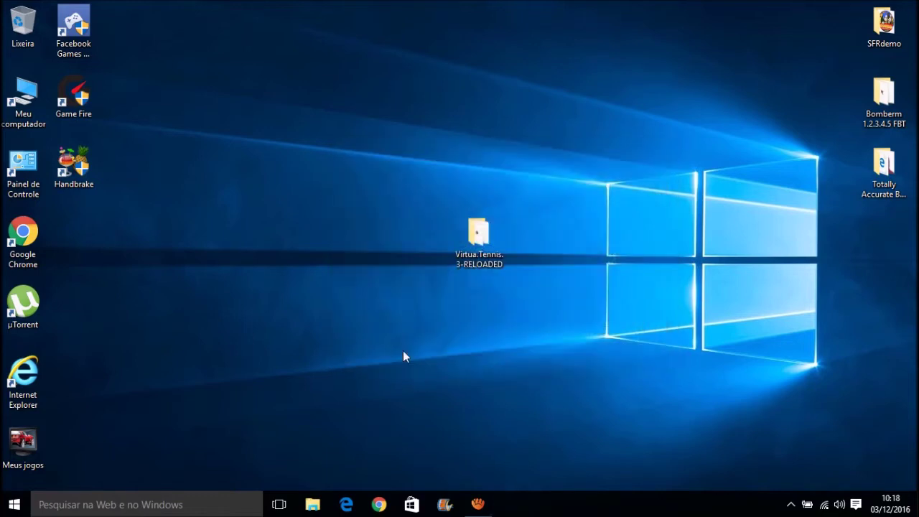
Open the contents of the mounted DVD drive (E:) VIRTUA_TENNIS_3 from Este Computador
{"action": "left_click", "coordinate": [25, 104]}
{"action": "double_click", "coordinate": [25, 104]}
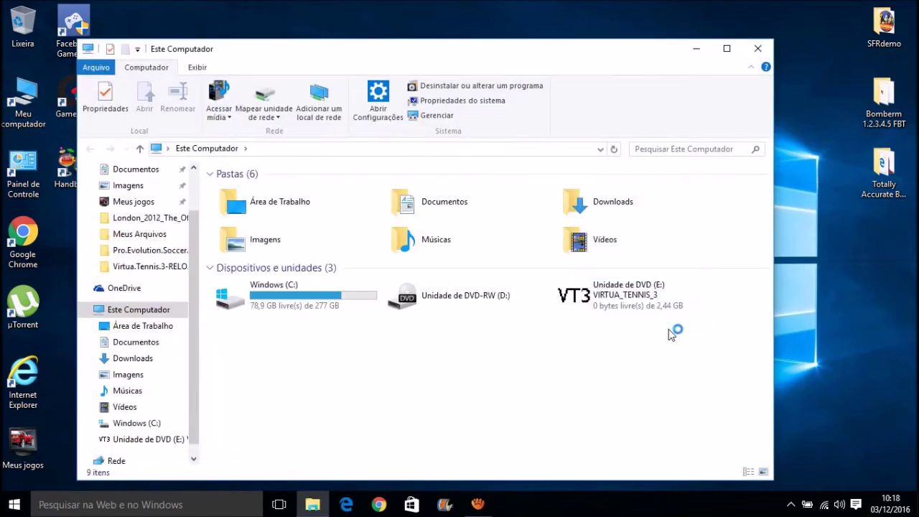
{"action": "left_click", "coordinate": [627, 298]}
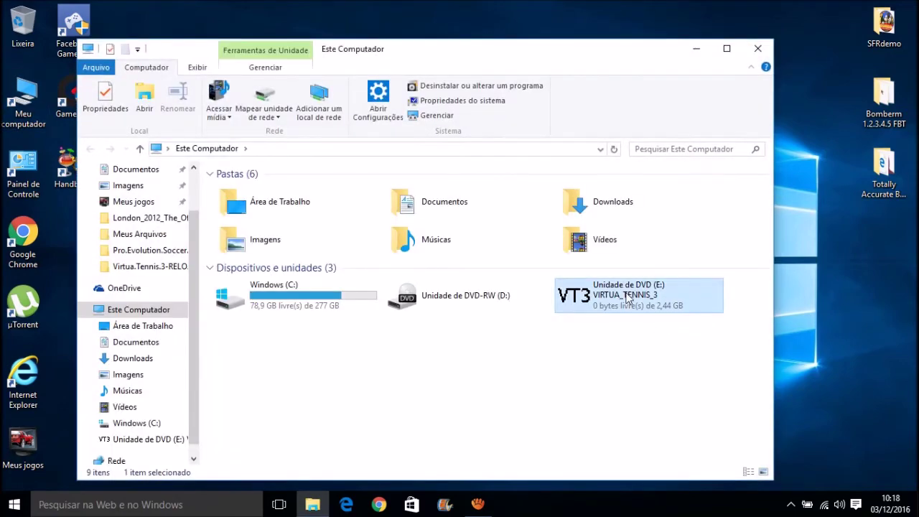
{"action": "right_click", "coordinate": [627, 298]}
{"action": "left_click", "coordinate": [647, 69]}
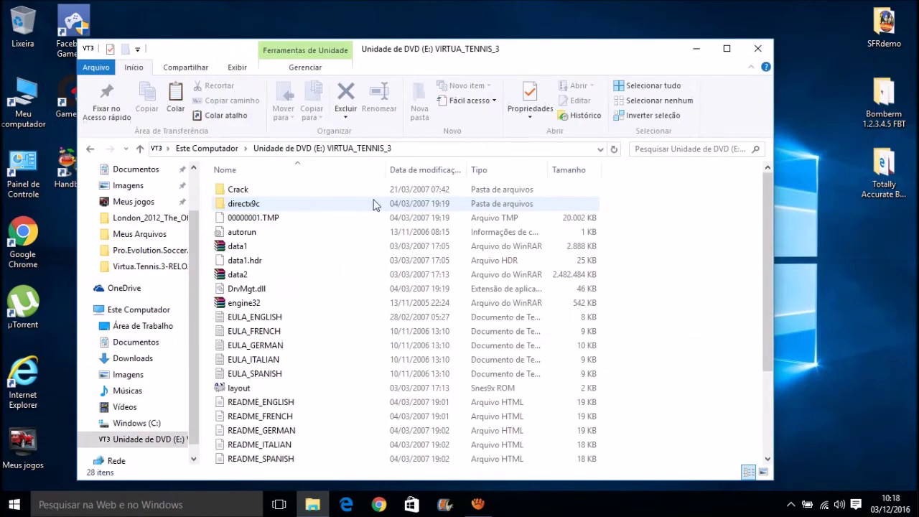
Copy the VT3 application from the Crack folder on the mounted disc
{"action": "double_click", "coordinate": [311, 189]}
{"action": "left_click", "coordinate": [294, 189]}
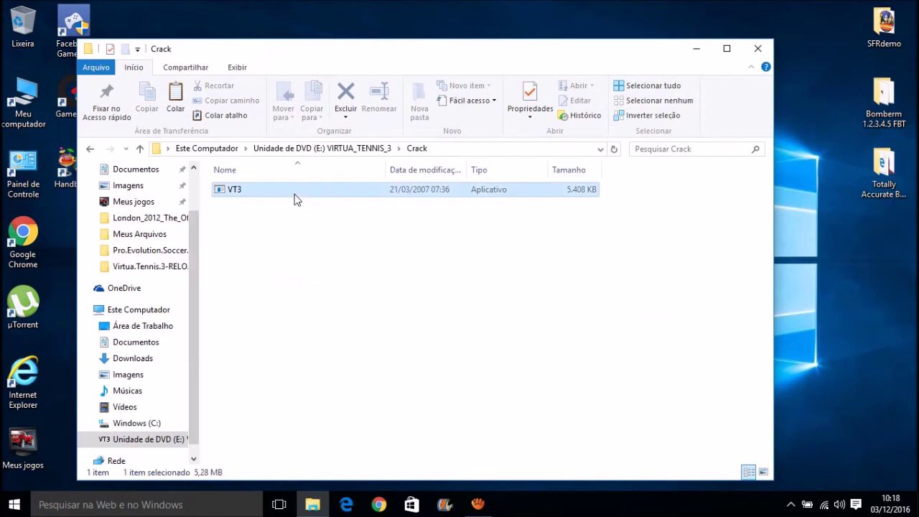
{"action": "right_click", "coordinate": [294, 194]}
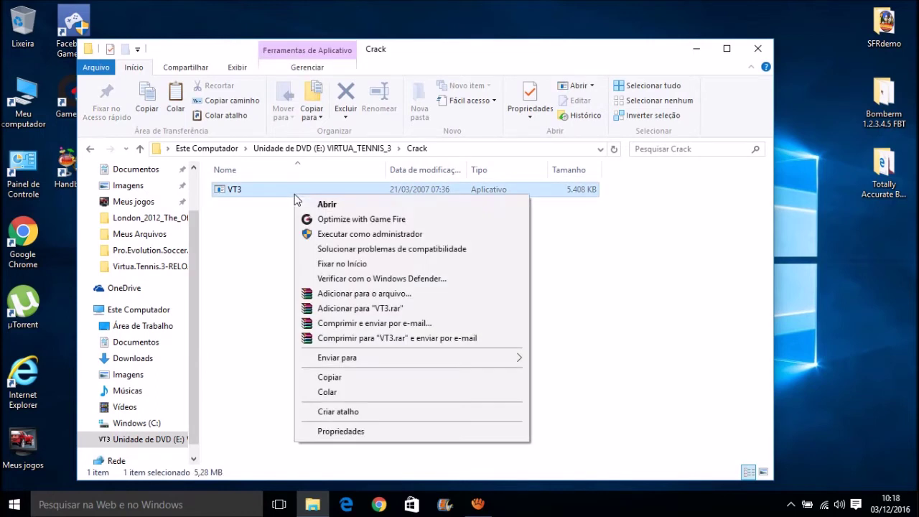
{"action": "left_click", "coordinate": [339, 378]}
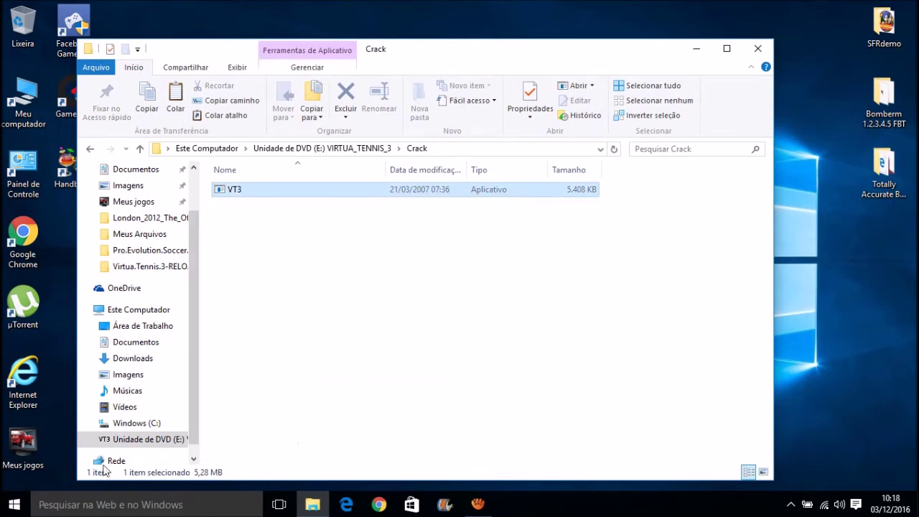
Go to the Virtua Tennis 3 folder under Windows (C:) > Arquivos de Programas (x86) > Games Instalados > Sega
{"action": "left_click", "coordinate": [136, 309]}
{"action": "double_click", "coordinate": [295, 302]}
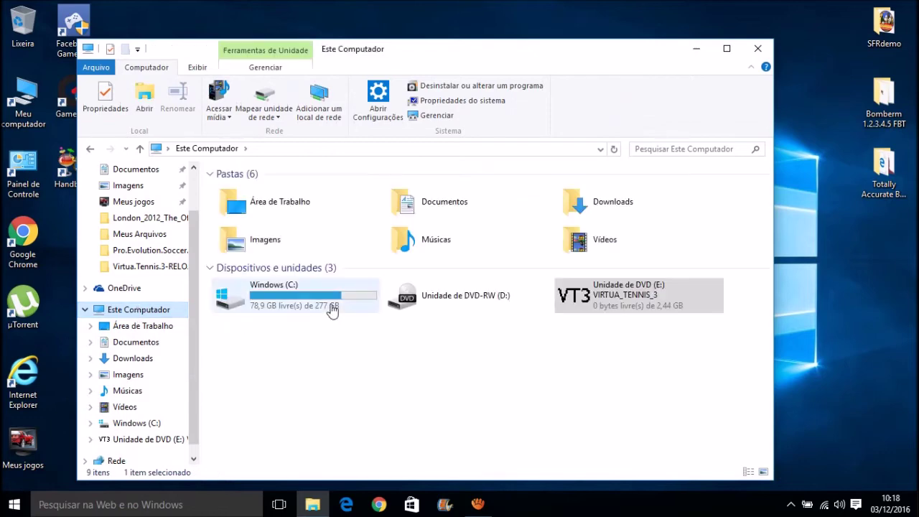
{"action": "double_click", "coordinate": [283, 205]}
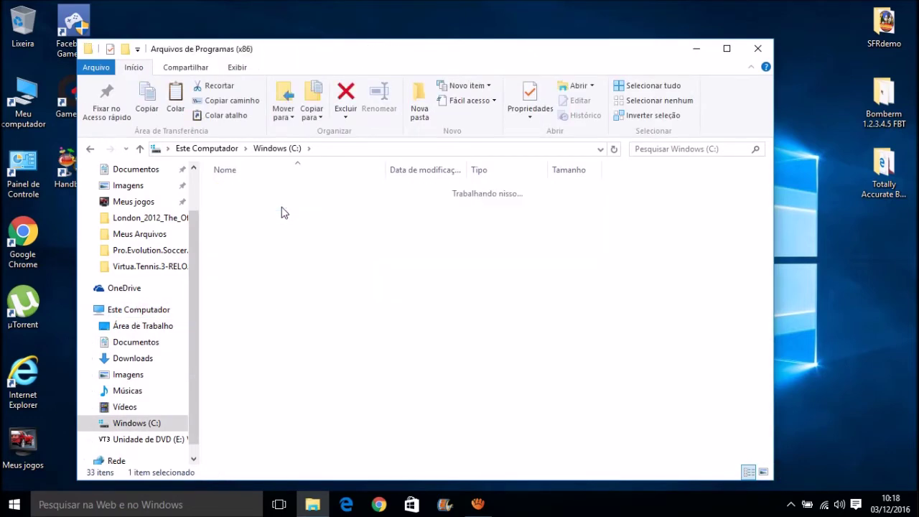
{"action": "left_click_drag", "start_coordinate": [701, 449], "coordinate": [704, 300]}
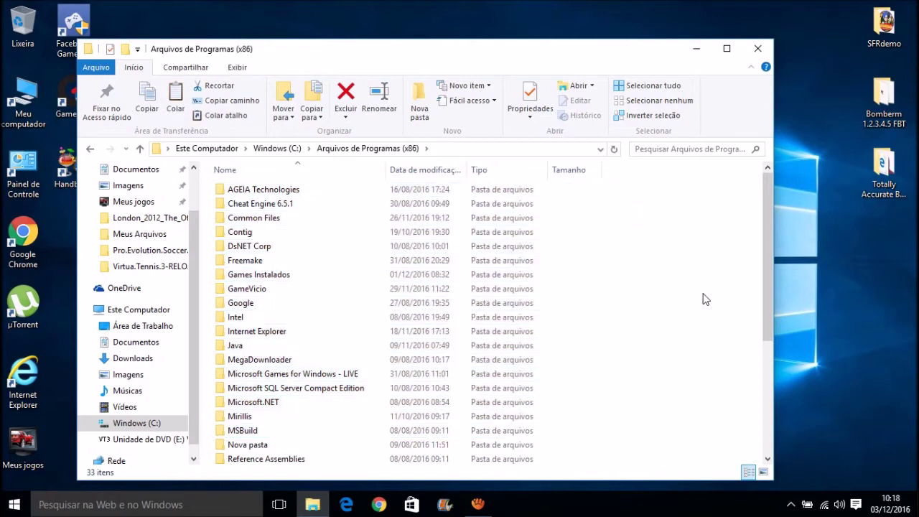
{"action": "double_click", "coordinate": [260, 276]}
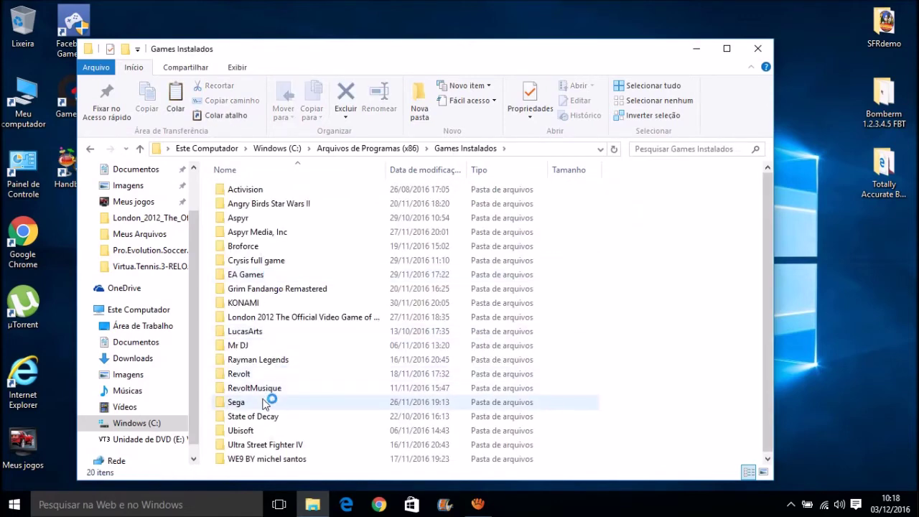
{"action": "double_click", "coordinate": [263, 402]}
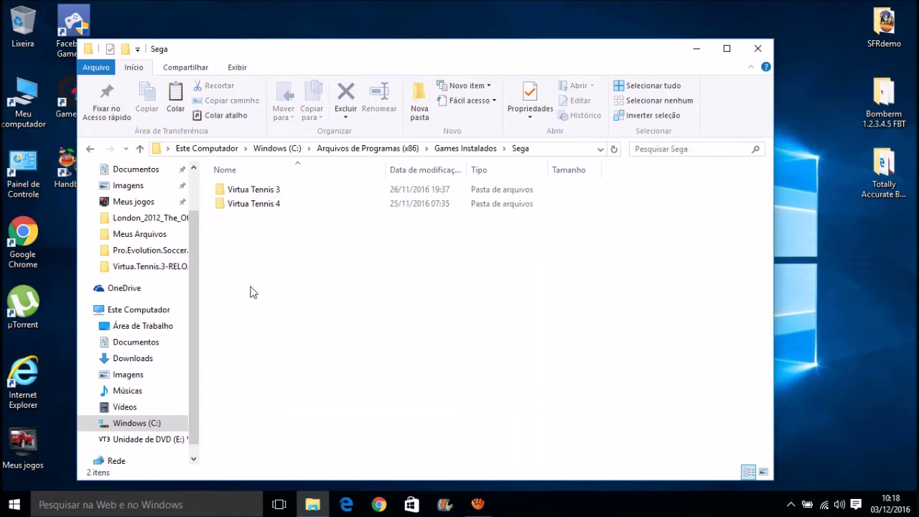
{"action": "double_click", "coordinate": [277, 190]}
Paste the copied VT3 application into the Virtua Tennis 3 folder, replacing the existing file, and clear the selection
{"action": "right_click", "coordinate": [300, 412]}
{"action": "left_click", "coordinate": [326, 313]}
{"action": "left_click", "coordinate": [402, 143]}
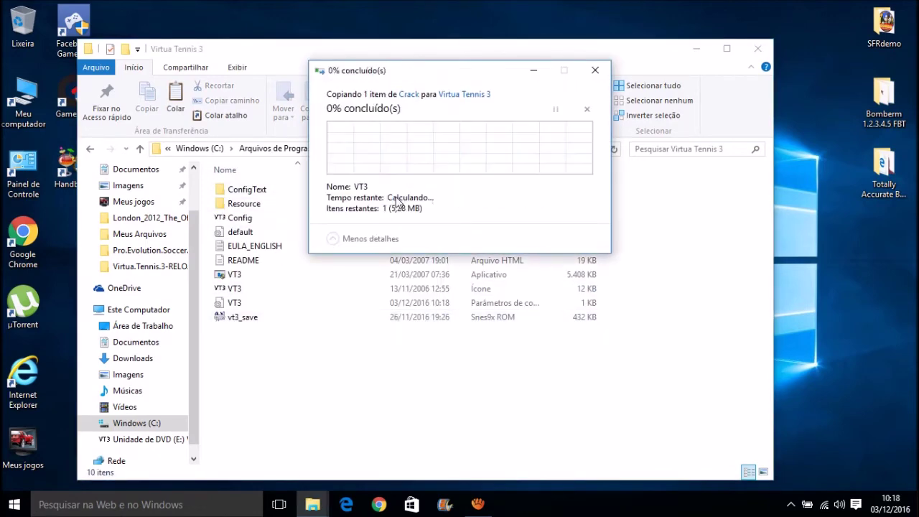
{"action": "left_click", "coordinate": [421, 170]}
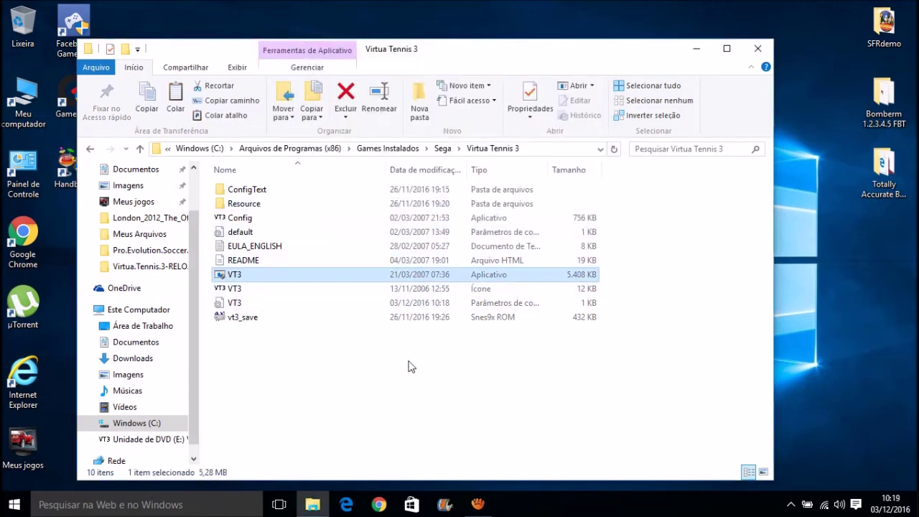
{"action": "left_click", "coordinate": [406, 397]}
{"action": "left_click", "coordinate": [69, 228]}
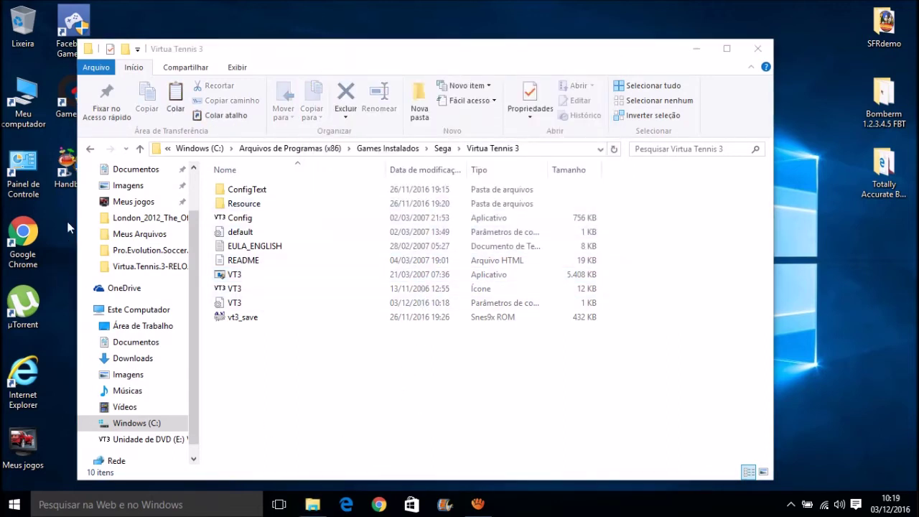
{"action": "left_click_drag", "start_coordinate": [214, 445], "coordinate": [266, 188]}
{"action": "left_click", "coordinate": [264, 403]}
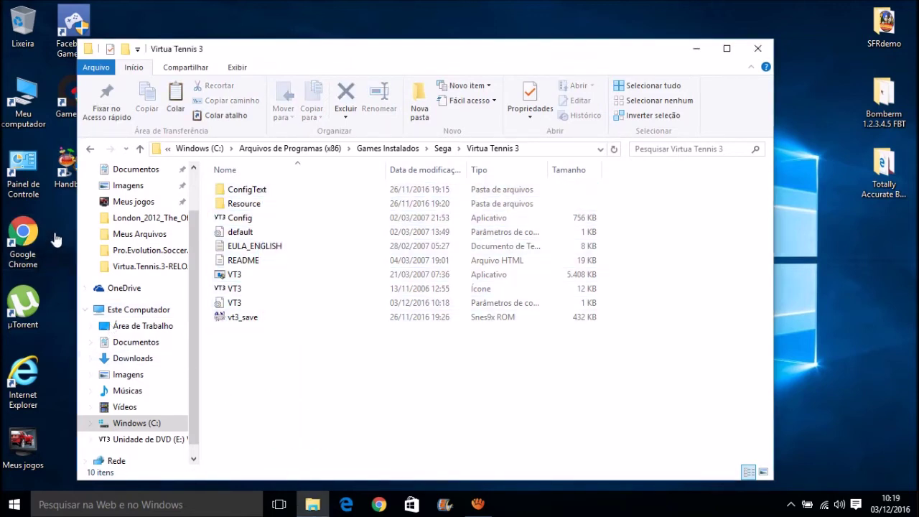
View the general properties of the VT3 application in the Virtua Tennis 3 folder, then dismiss them
{"action": "left_click", "coordinate": [248, 277]}
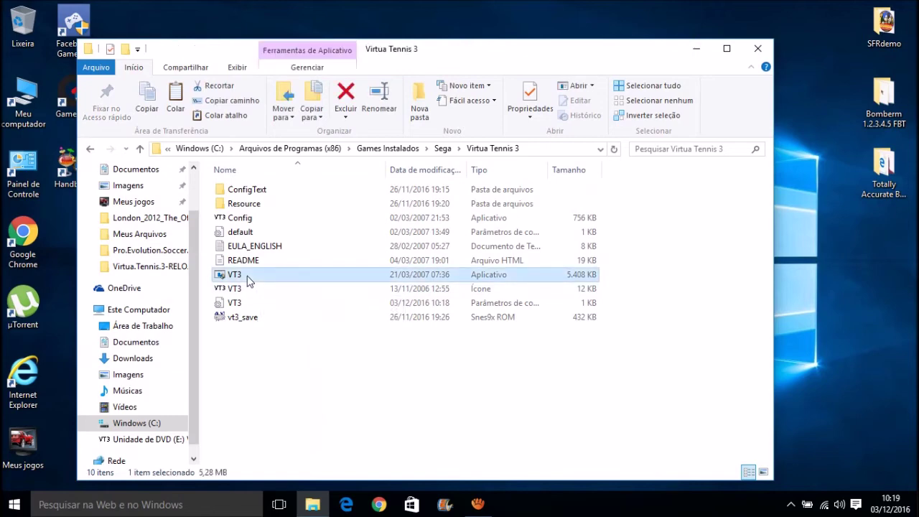
{"action": "right_click", "coordinate": [248, 279]}
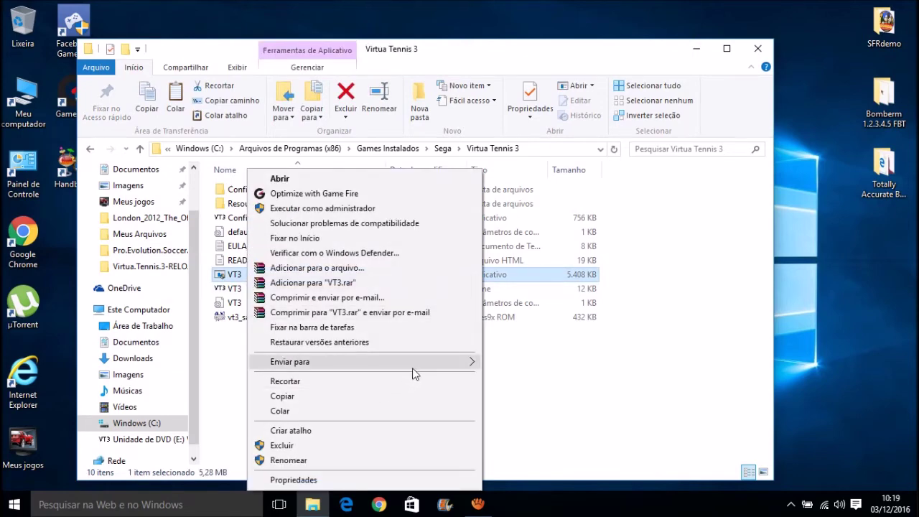
{"action": "left_click", "coordinate": [343, 481]}
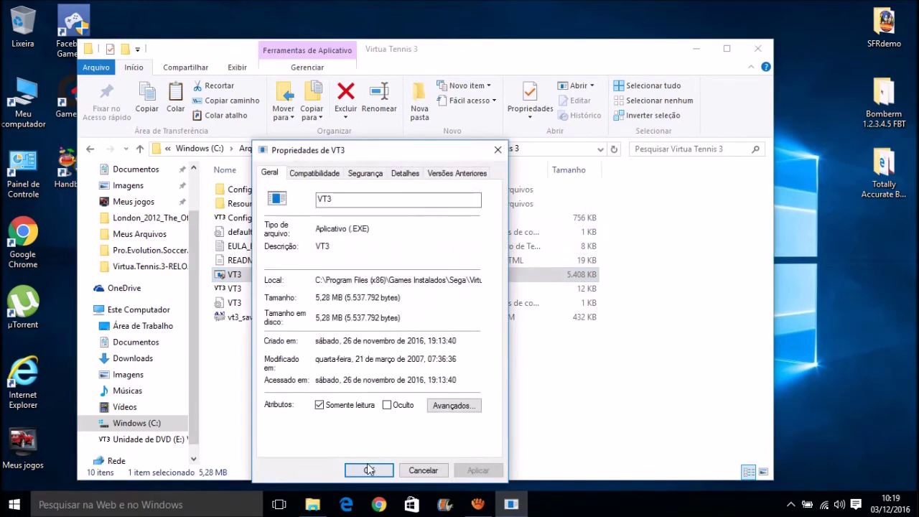
{"action": "left_click", "coordinate": [367, 469]}
Create a desktop shortcut to the VT3 application and, with the folder window closed, move it to an empty desktop area
{"action": "right_click", "coordinate": [257, 275]}
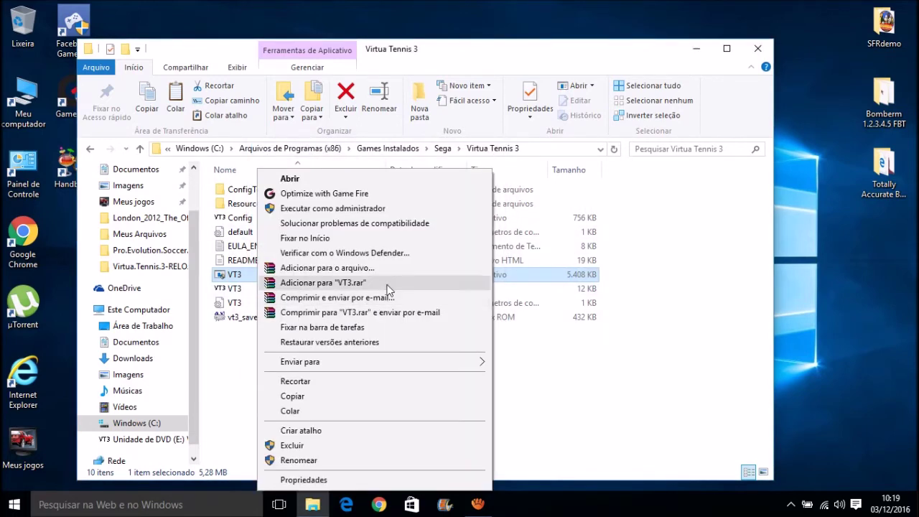
{"action": "mouse_move", "coordinate": [417, 362]}
{"action": "left_click", "coordinate": [546, 362]}
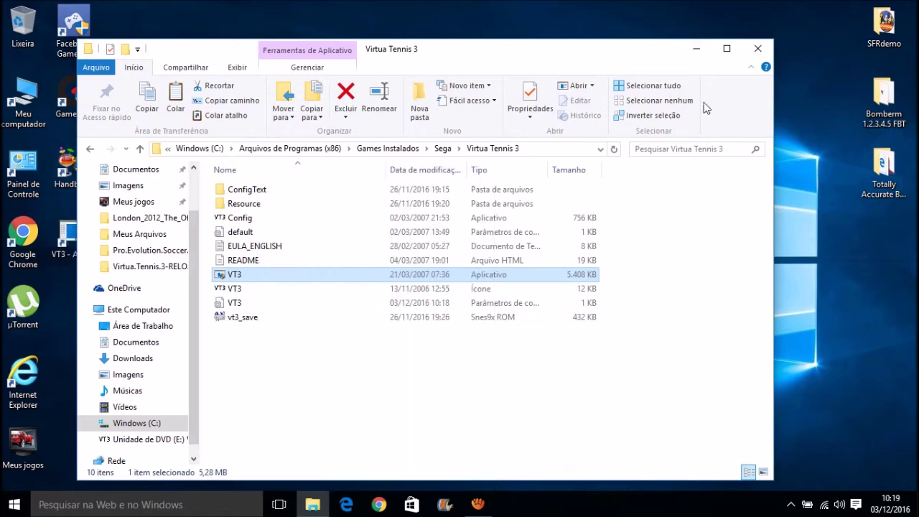
{"action": "left_click", "coordinate": [750, 56]}
{"action": "left_click_drag", "start_coordinate": [67, 236], "coordinate": [281, 247]}
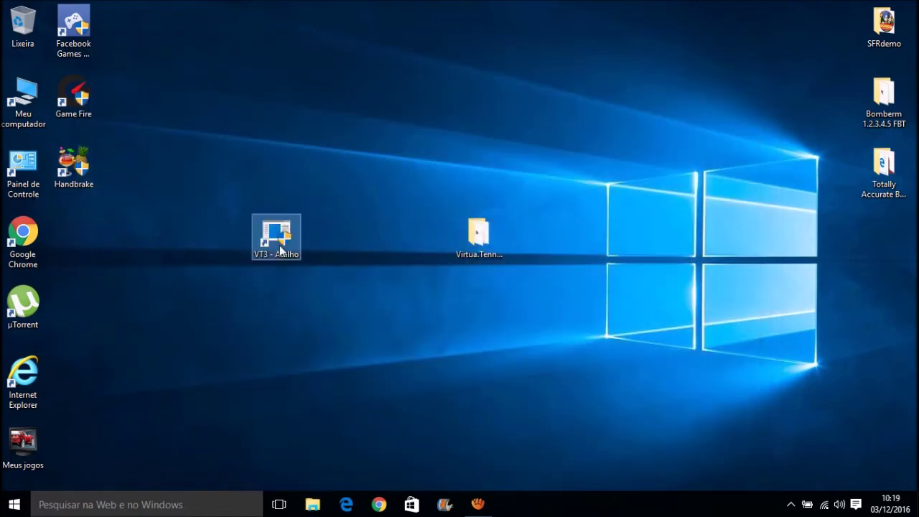
Open the icon file browser from the properties of the VT3 - Atalho desktop shortcut
{"action": "right_click", "coordinate": [280, 237]}
{"action": "left_click", "coordinate": [319, 483]}
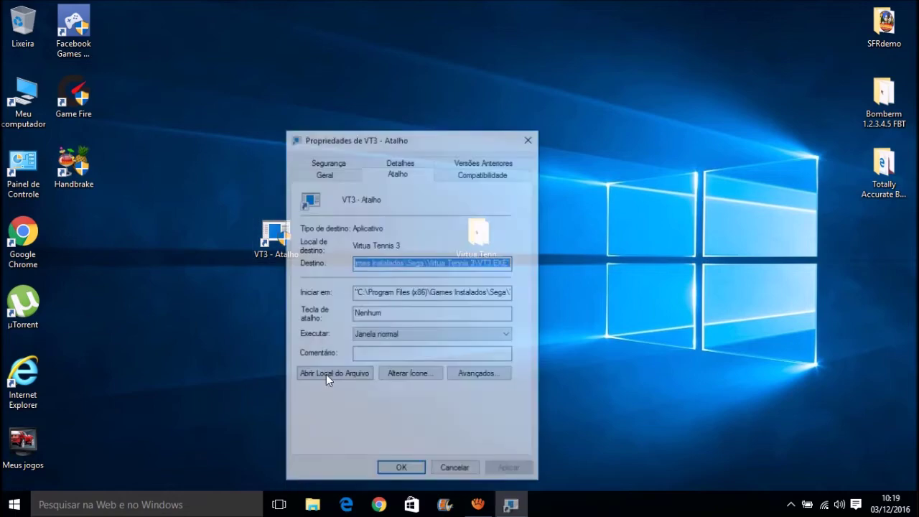
{"action": "left_click", "coordinate": [440, 379]}
{"action": "left_click", "coordinate": [600, 263]}
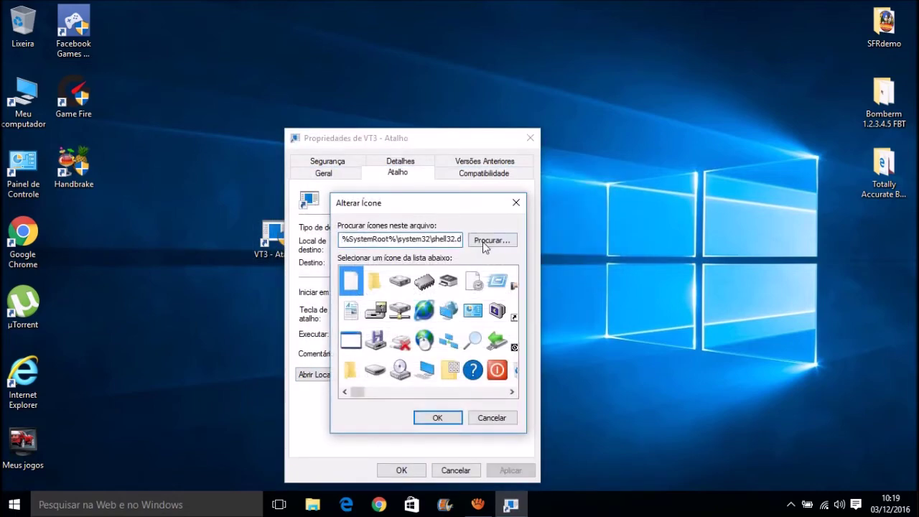
{"action": "left_click", "coordinate": [492, 240]}
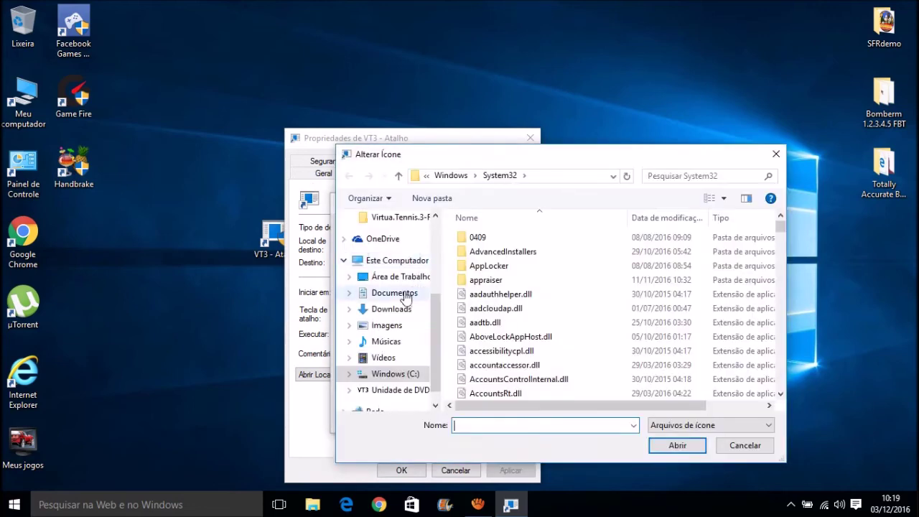
Go to the DVD drive (E:) VIRTUA_TENNIS_3 in the icon file browser
{"action": "left_click", "coordinate": [400, 374]}
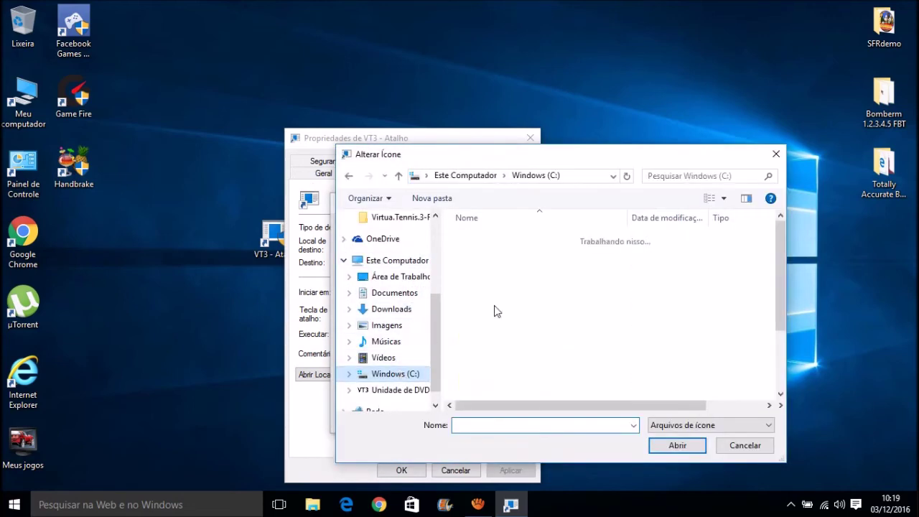
{"action": "left_click", "coordinate": [402, 390]}
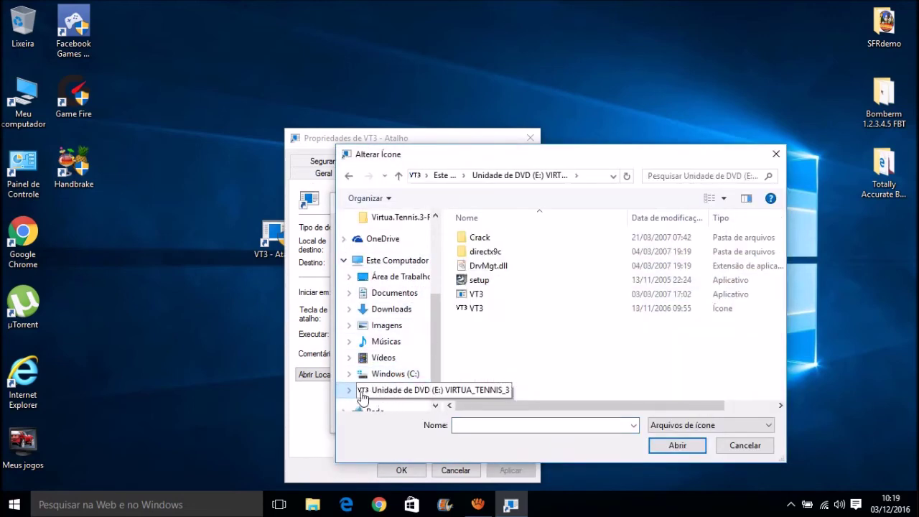
{"action": "left_click", "coordinate": [388, 261]}
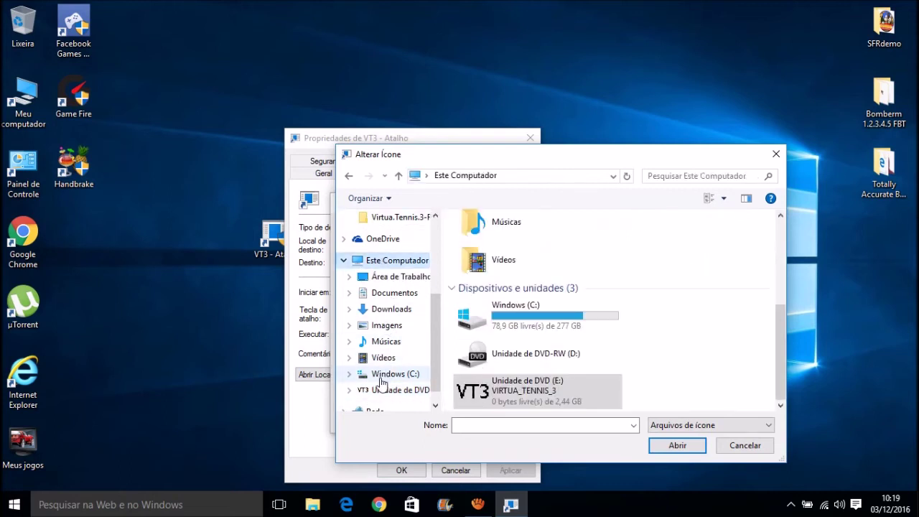
{"action": "left_click", "coordinate": [381, 390]}
{"action": "left_click", "coordinate": [388, 261]}
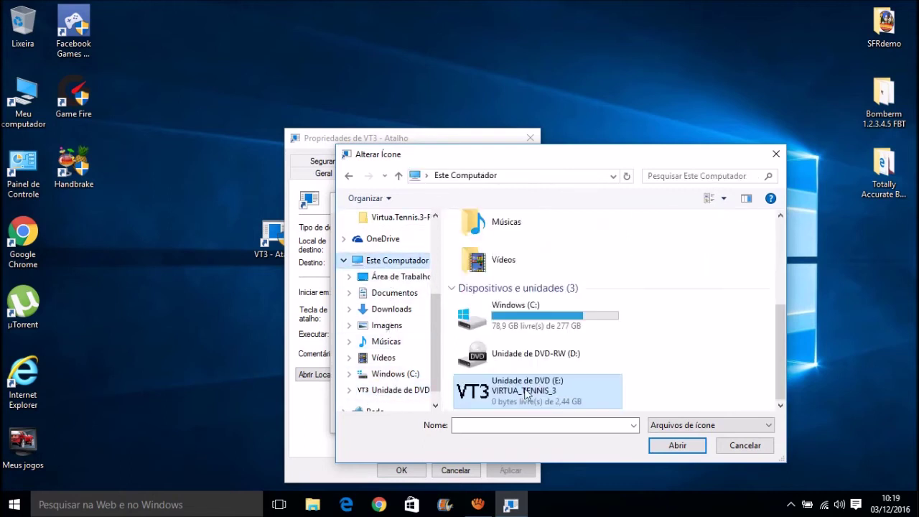
{"action": "right_click", "coordinate": [507, 388]}
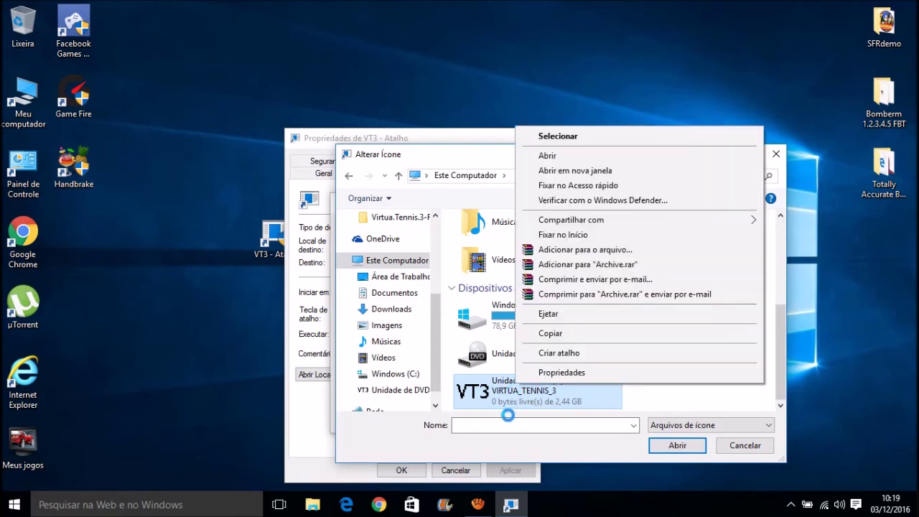
{"action": "left_click", "coordinate": [546, 152]}
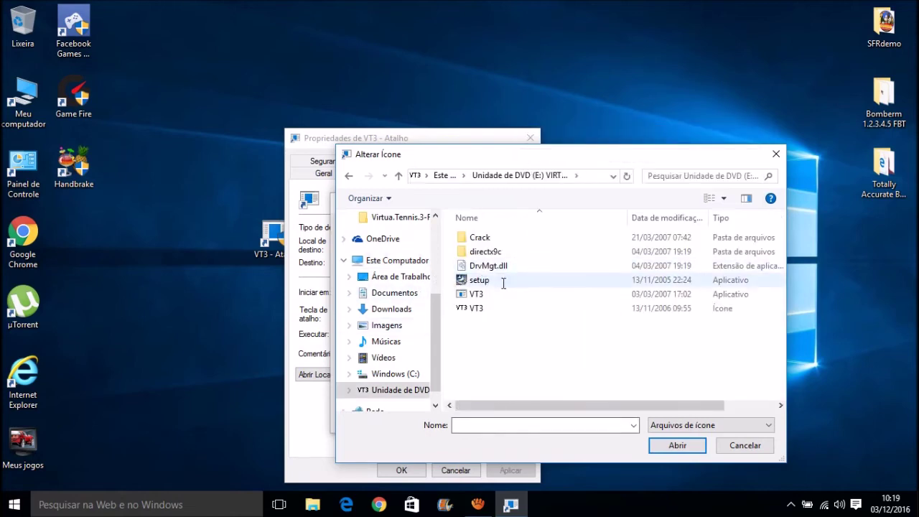
Set the shortcut's icon to the one in the VT3 icon file (E:\VT3.ico)
{"action": "left_click", "coordinate": [480, 312]}
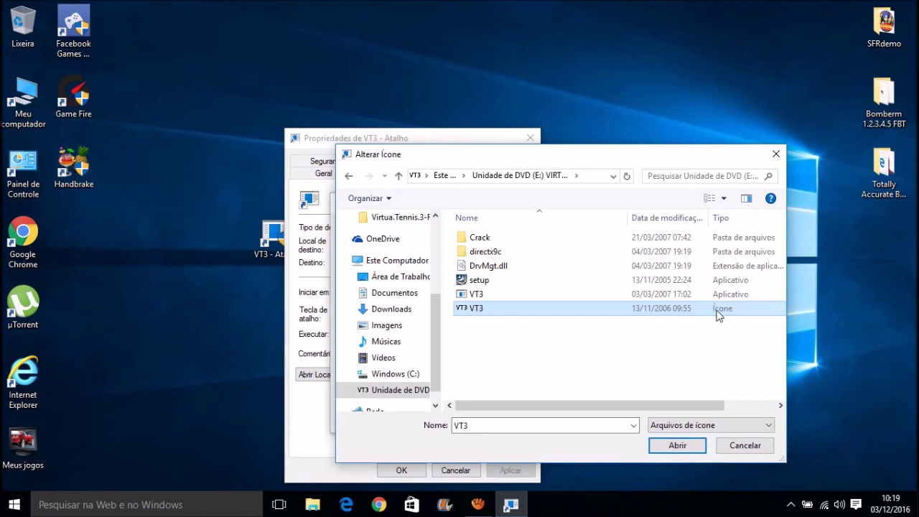
{"action": "double_click", "coordinate": [520, 308]}
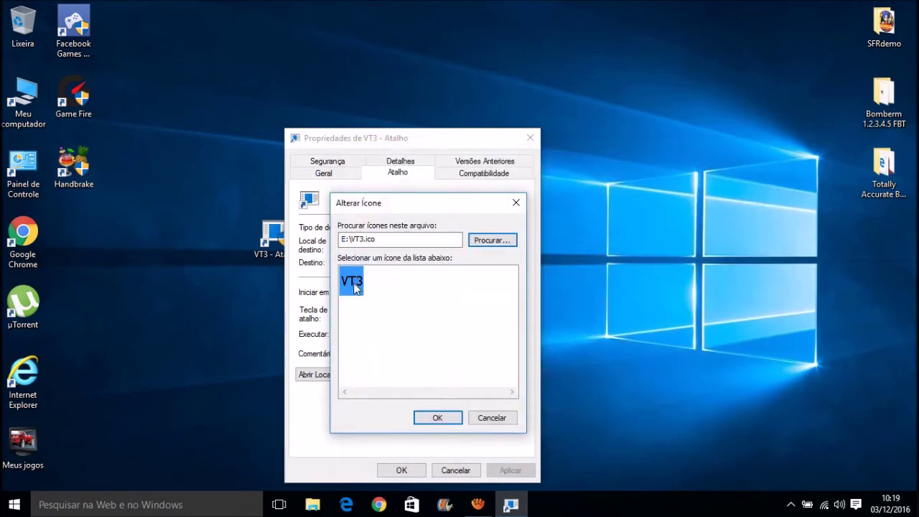
{"action": "double_click", "coordinate": [353, 285]}
Set the VT3 shortcut's compatibility option to run the program as administrator and apply the properties
{"action": "left_click", "coordinate": [505, 173]}
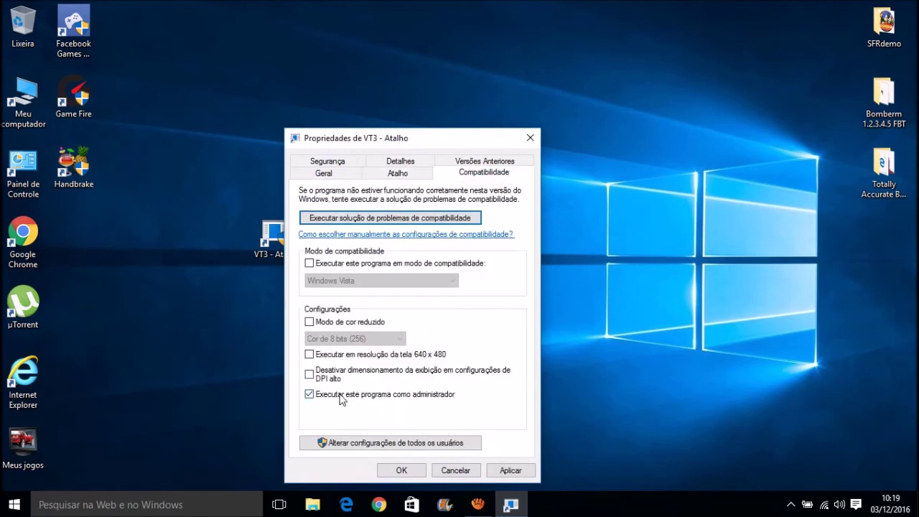
{"action": "left_click", "coordinate": [511, 470]}
{"action": "left_click", "coordinate": [402, 472]}
Move the VT3 - Atalho shortcut beside the Virtua.Tenn... folder on the desktop
{"action": "left_click_drag", "start_coordinate": [332, 281], "coordinate": [211, 152]}
{"action": "left_click_drag", "start_coordinate": [337, 334], "coordinate": [210, 116]}
{"action": "left_click_drag", "start_coordinate": [427, 370], "coordinate": [207, 127]}
{"action": "left_click_drag", "start_coordinate": [366, 260], "coordinate": [407, 243]}
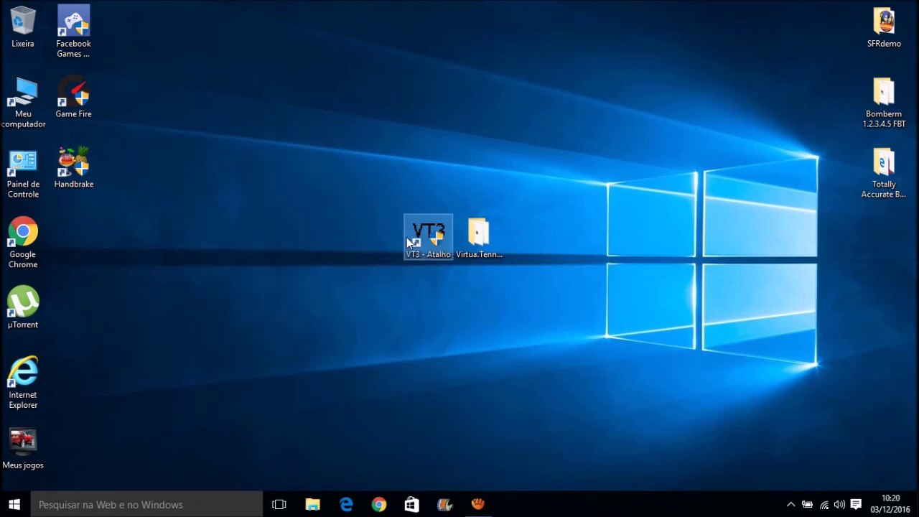
Rename the VT3 - Atalho desktop shortcut as VT3
{"action": "right_click", "coordinate": [408, 242]}
{"action": "left_click", "coordinate": [457, 460]}
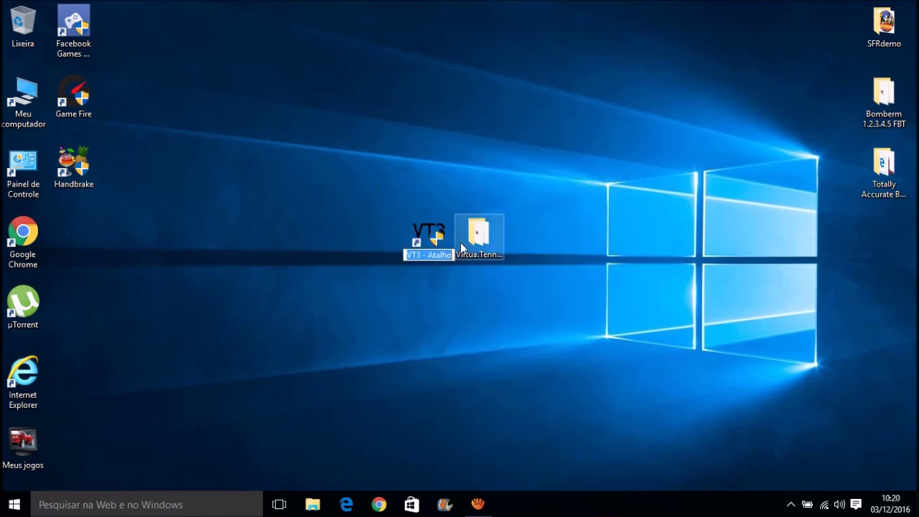
{"action": "left_click", "coordinate": [453, 254]}
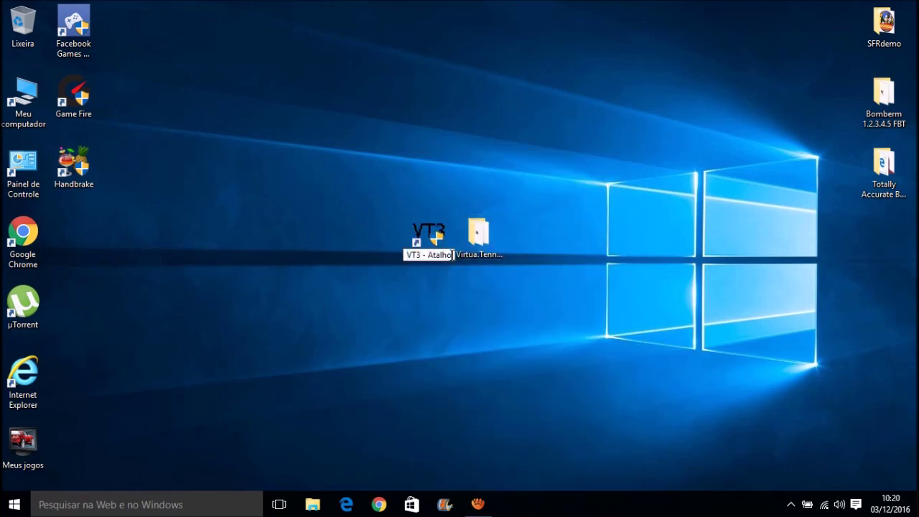
{"action": "left_click_drag", "start_coordinate": [454, 254], "coordinate": [429, 254]}
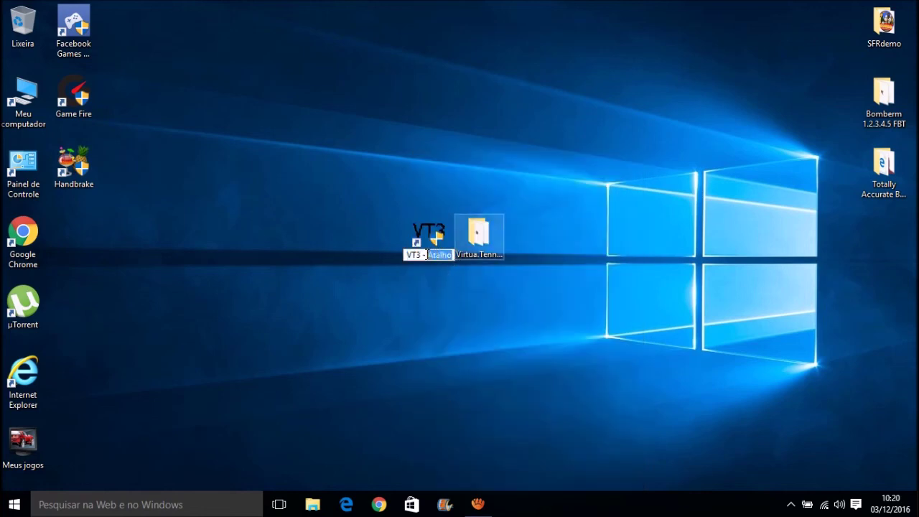
{"action": "key", "text": "BackSpace"}
{"action": "key", "text": "BackSpace"}
{"action": "key", "text": "BackSpace"}
{"action": "key", "text": "BackSpace"}
{"action": "key", "text": "Return"}
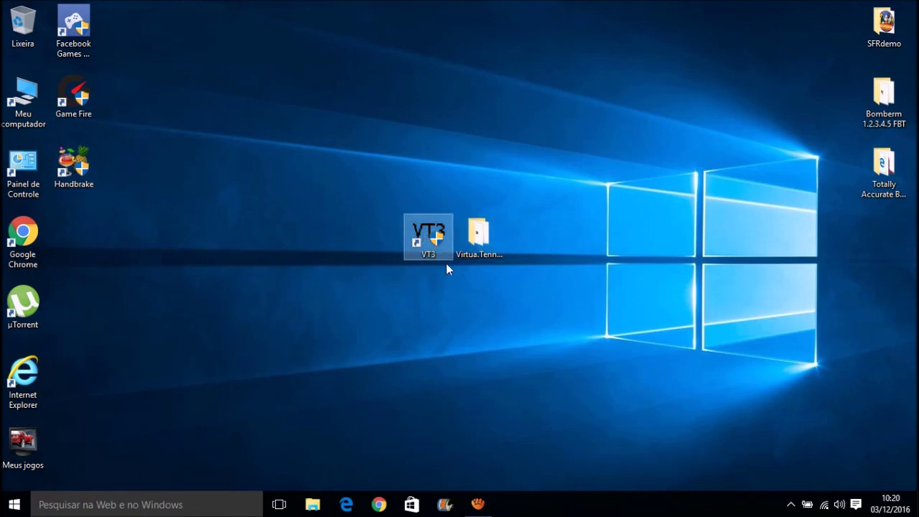
{"action": "key", "text": "shift+F10"}
{"action": "left_click", "coordinate": [335, 320]}
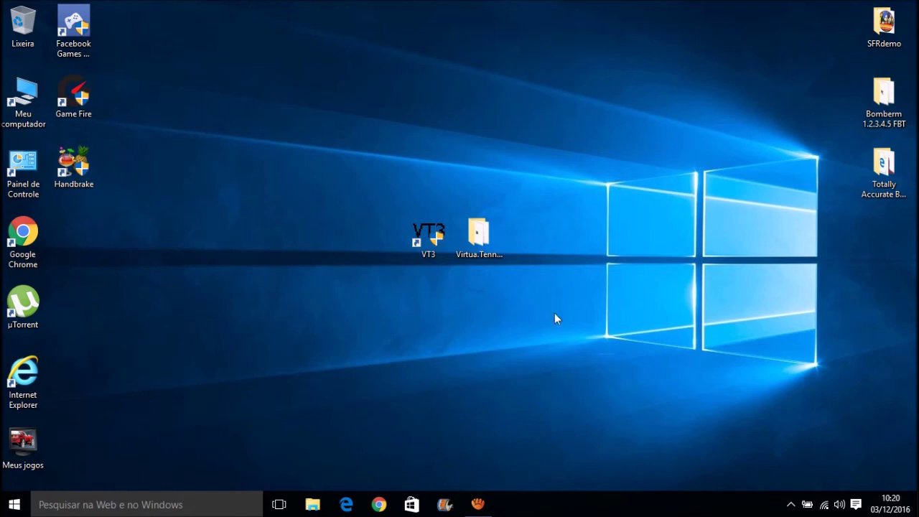
{"action": "left_click_drag", "start_coordinate": [658, 417], "coordinate": [356, 149]}
{"action": "left_click_drag", "start_coordinate": [632, 339], "coordinate": [335, 137]}
{"action": "left_click_drag", "start_coordinate": [731, 338], "coordinate": [137, 3]}
{"action": "left_click_drag", "start_coordinate": [533, 318], "coordinate": [328, 102]}
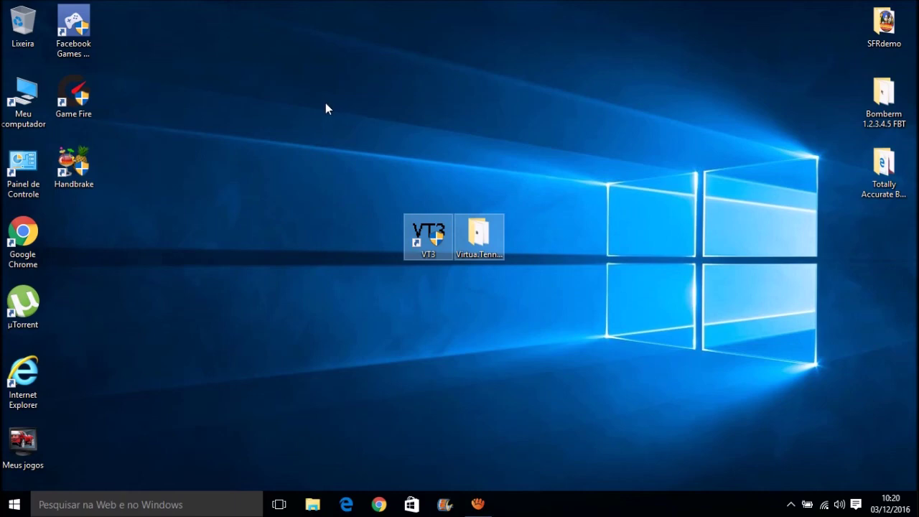